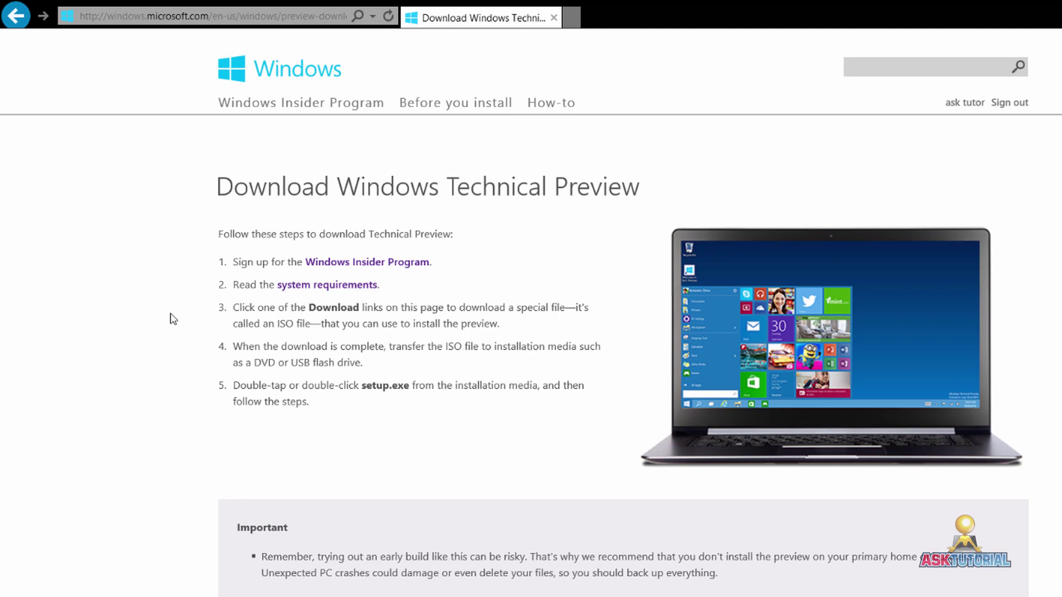
# Examine the download links on the Windows Technical Preview page, checking the English 64-bit (x64) entry and the product key.
pyautogui.scroll(-10, 173, 319)
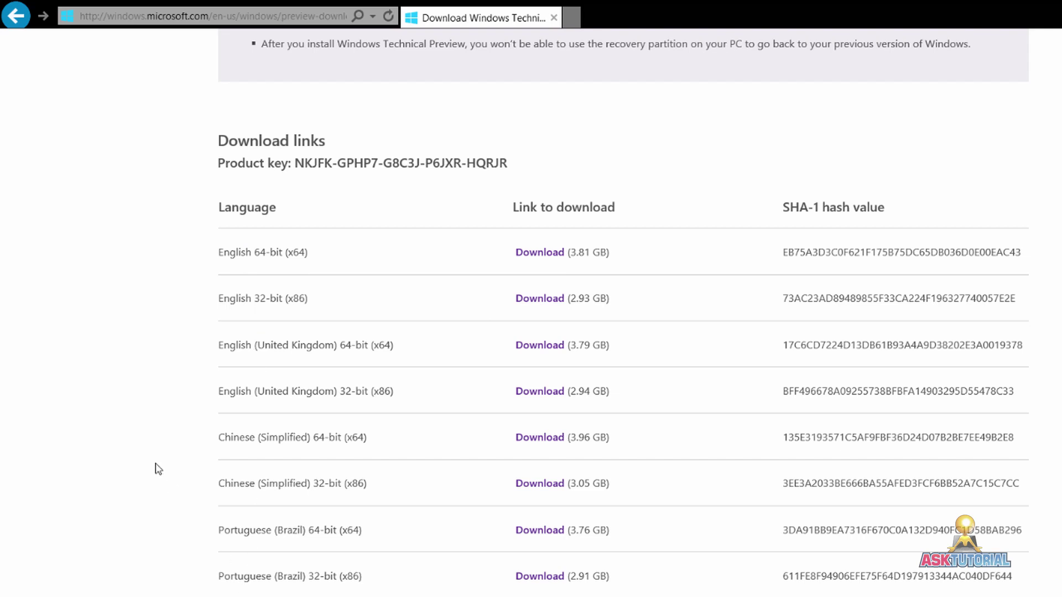
pyautogui.moveTo(218, 254); pyautogui.dragTo(303, 253)
pyautogui.click(258, 257)
pyautogui.moveTo(508, 164)
pyautogui.mouseDown()
pyautogui.moveTo(300, 167)
pyautogui.moveTo(509, 163)
pyautogui.mouseUp()
pyautogui.click(560, 182)
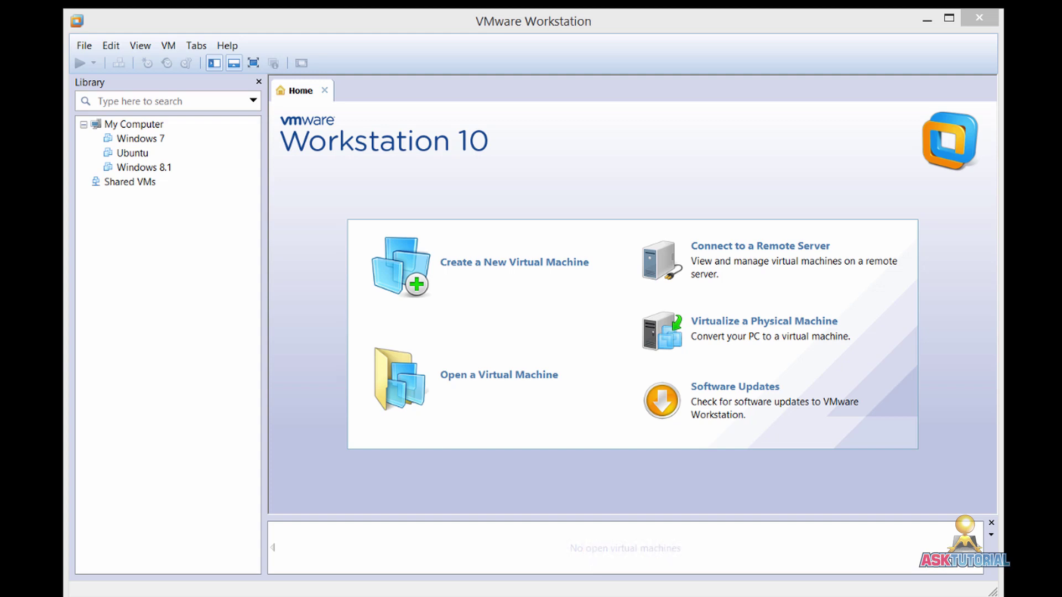
# Create a new virtual machine with the Typical configuration, using WindowsTechnicalPreview-x64-EN-US from the Downloads Windows 10 folder as the installer disc image.
pyautogui.click(86, 47)
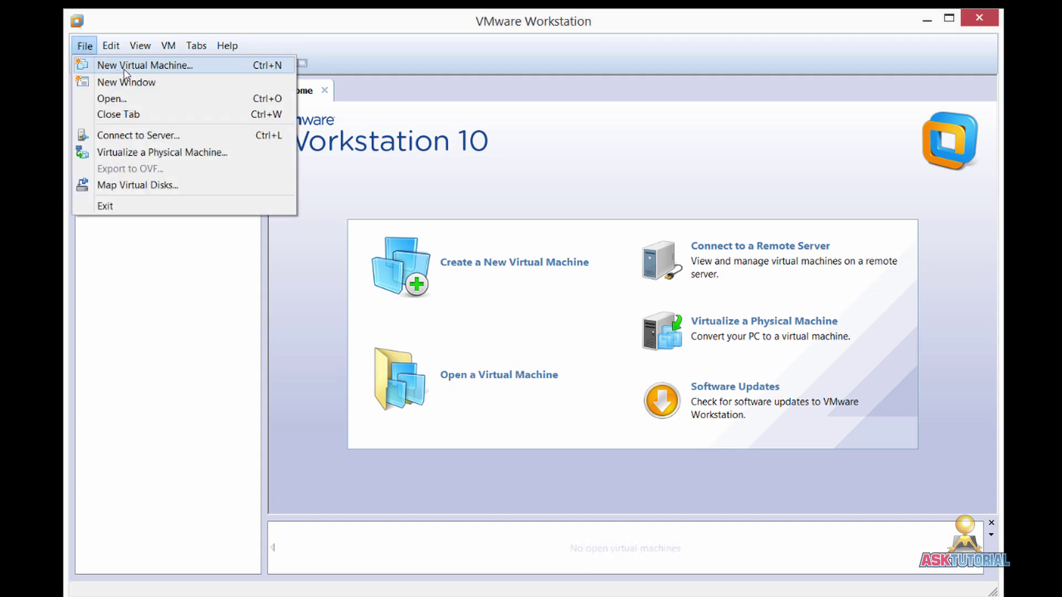
pyautogui.click(140, 67)
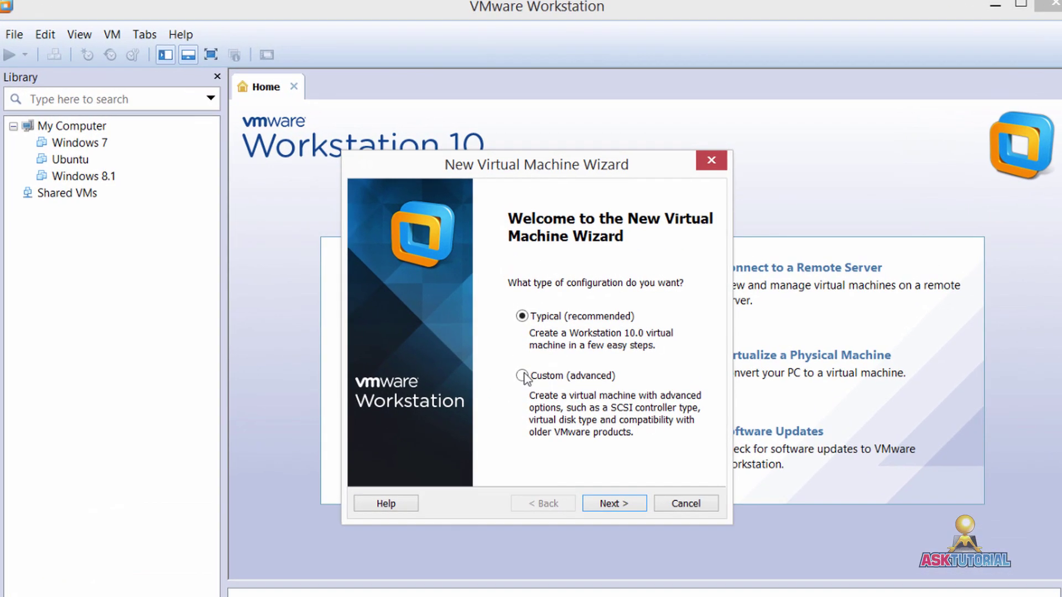
pyautogui.click(606, 504)
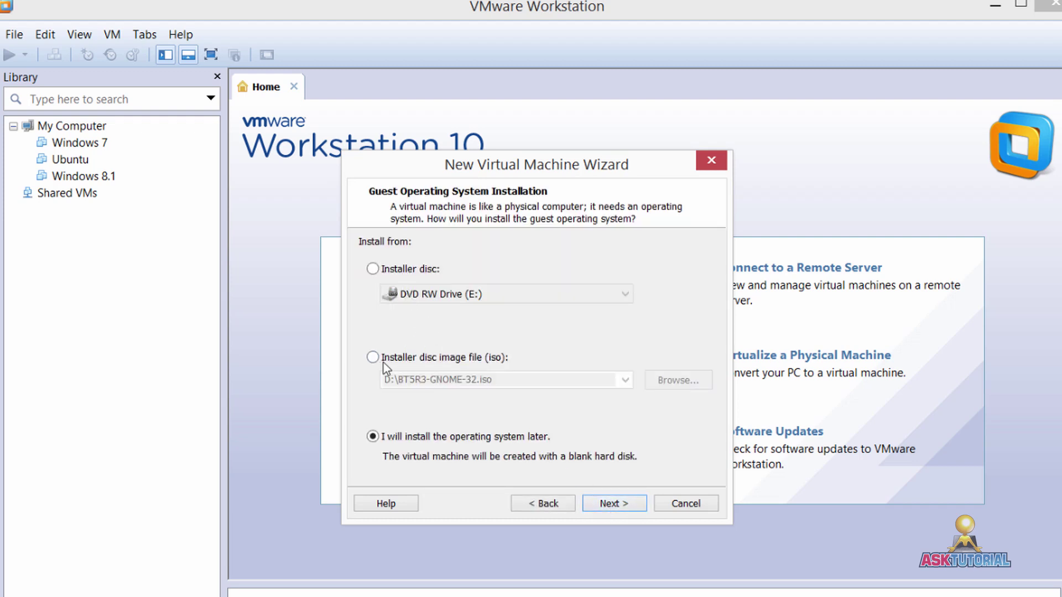
pyautogui.click(369, 357)
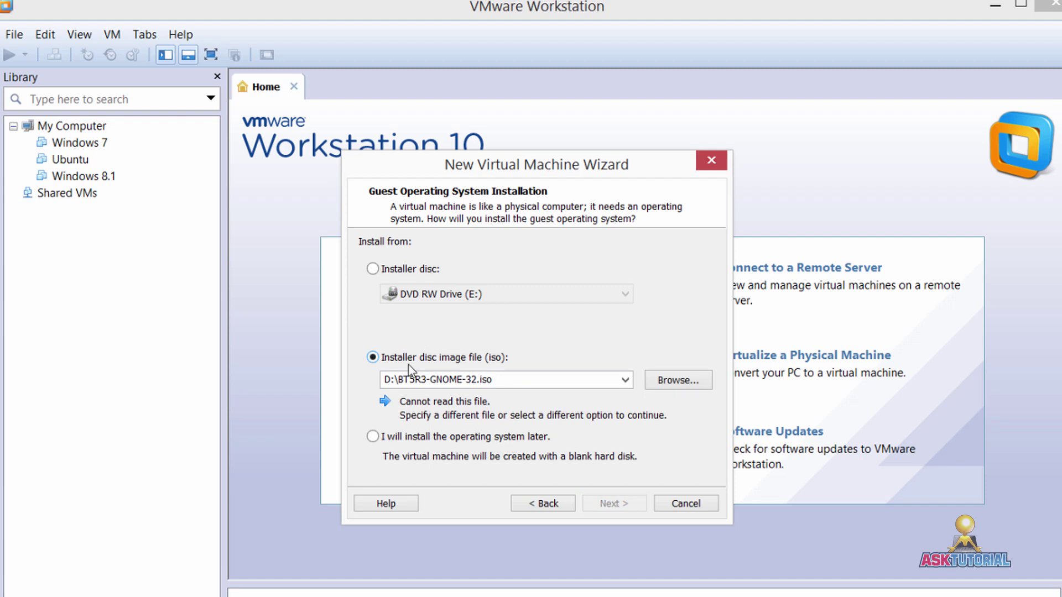
pyautogui.click(679, 382)
pyautogui.click(681, 303)
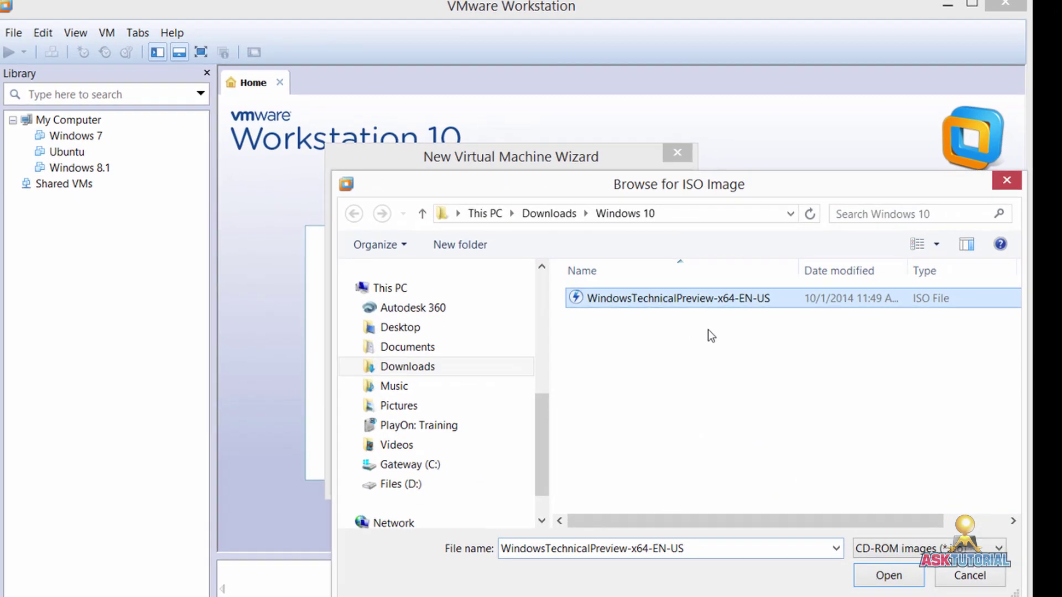
pyautogui.click(871, 570)
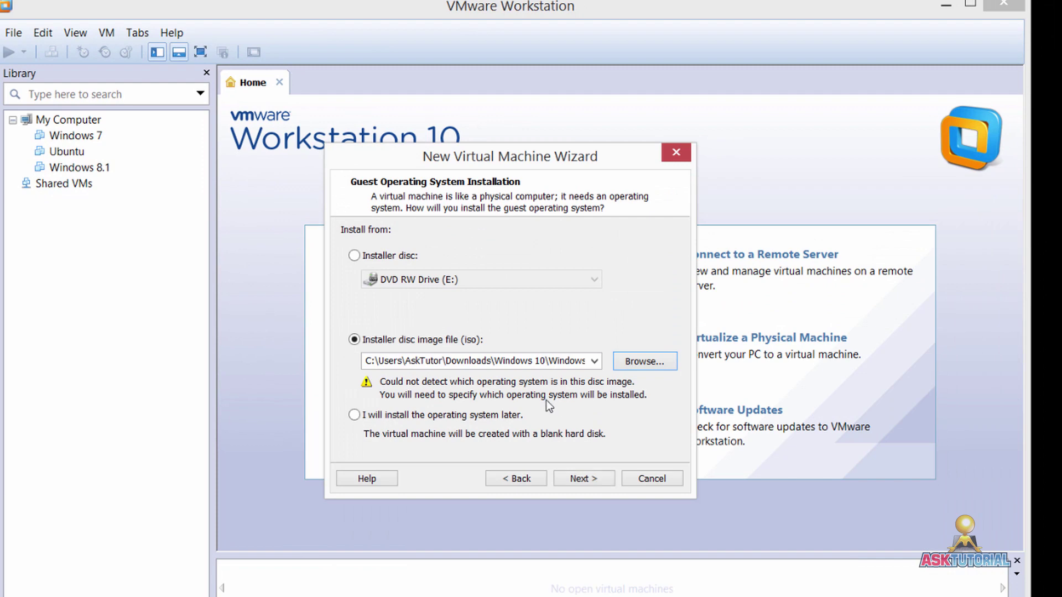
pyautogui.click(587, 485)
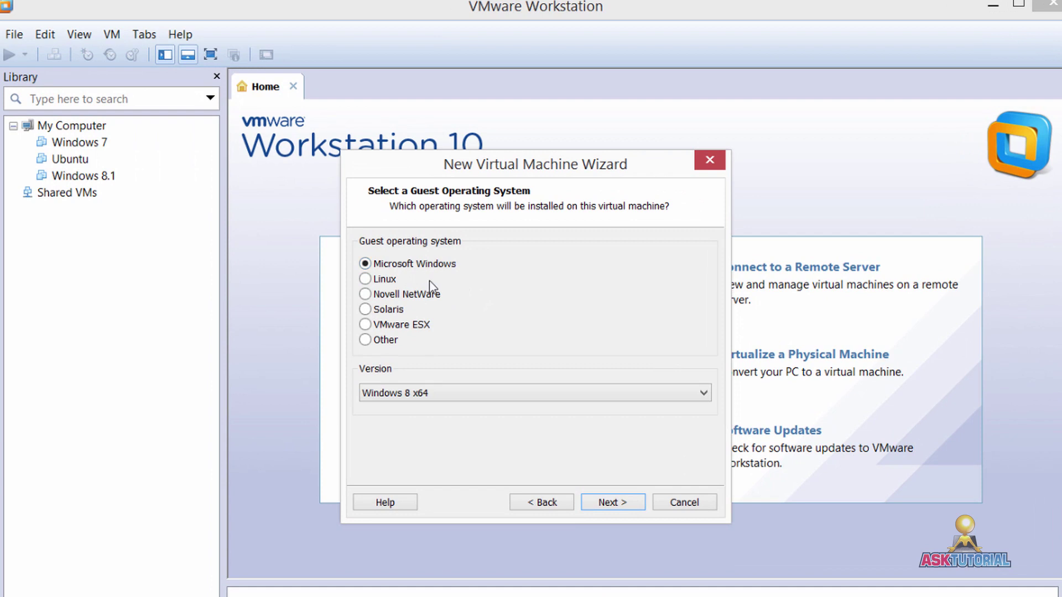
# Specify Microsoft Windows as the guest operating system, version Windows 8 x64.
pyautogui.click(447, 392)
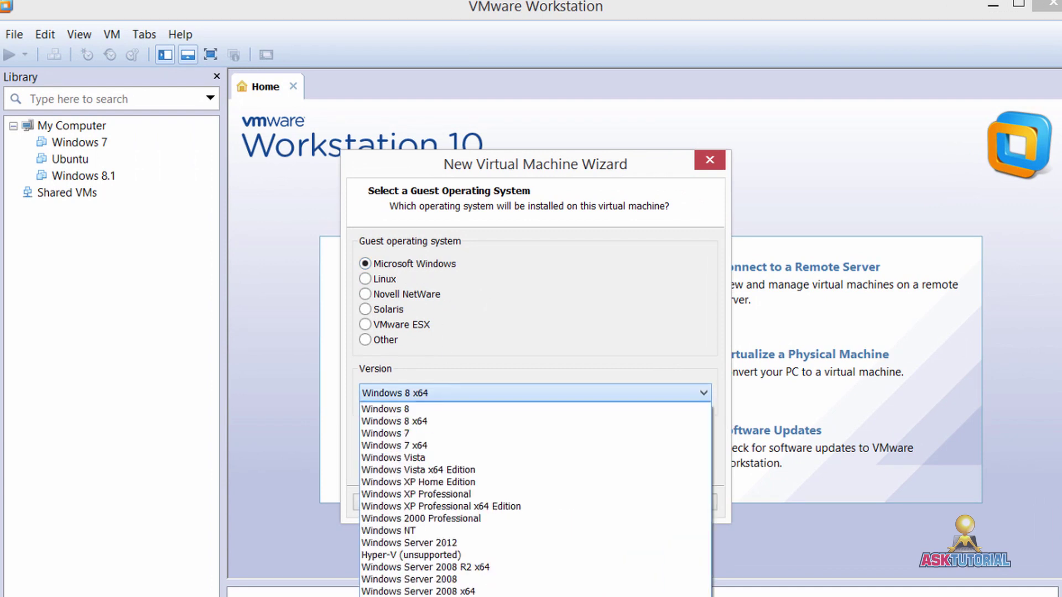
pyautogui.click(413, 421)
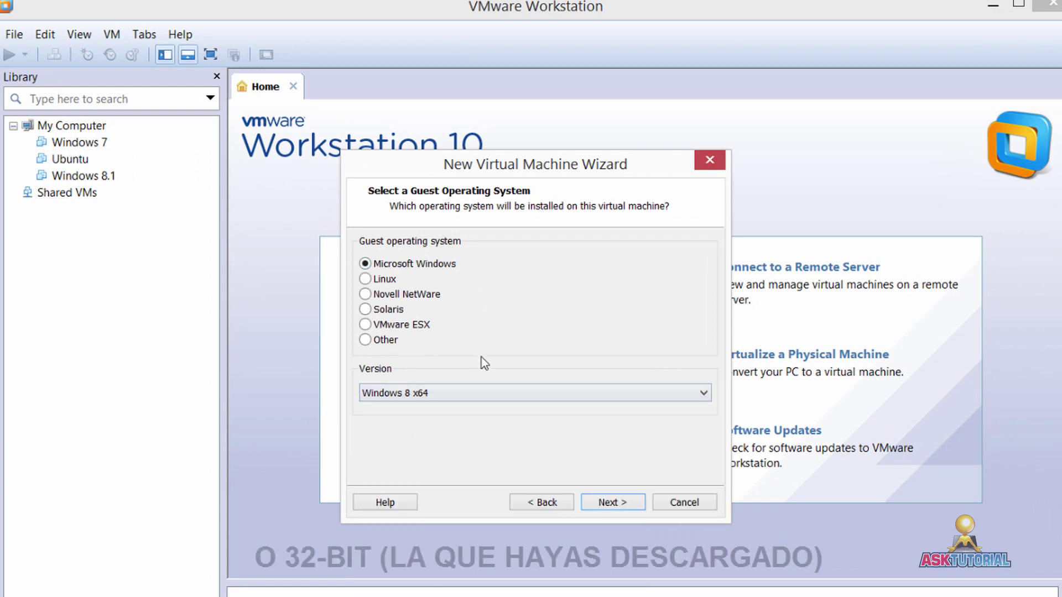
pyautogui.click(604, 502)
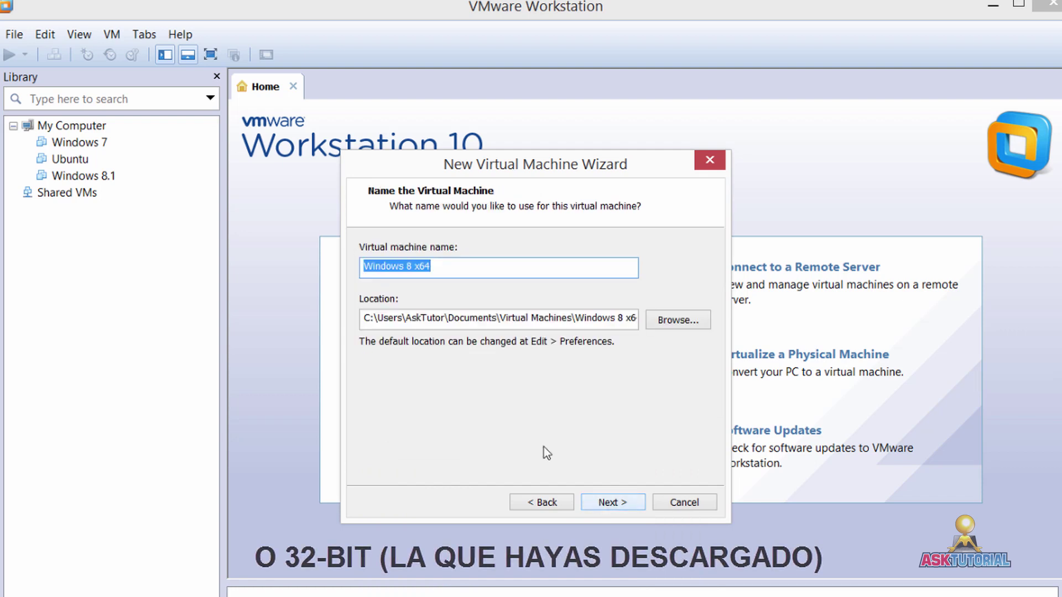
# Name the virtual machine Windows 10 and finish creating it with a 60 GB disk split into multiple files.
pyautogui.moveTo(406, 265); pyautogui.dragTo(489, 257)
pyautogui.write('10')
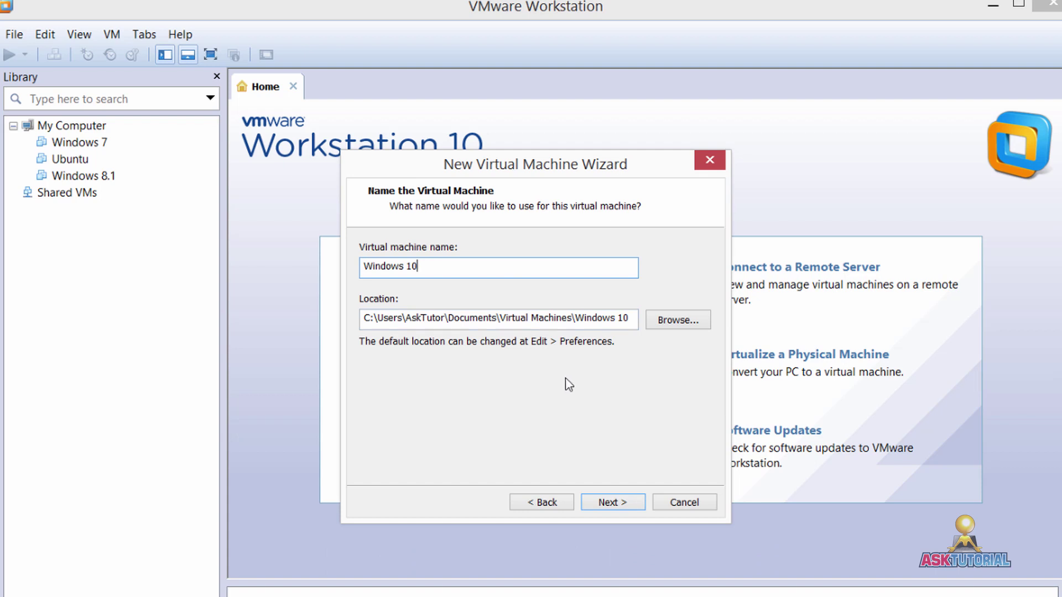
pyautogui.click(611, 504)
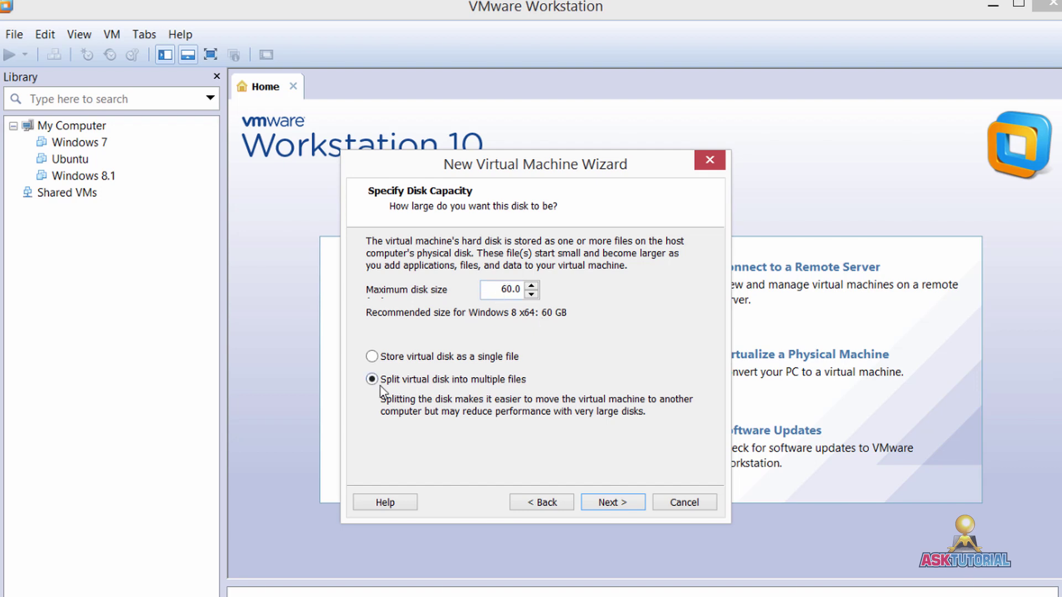
pyautogui.click(608, 504)
pyautogui.click(612, 501)
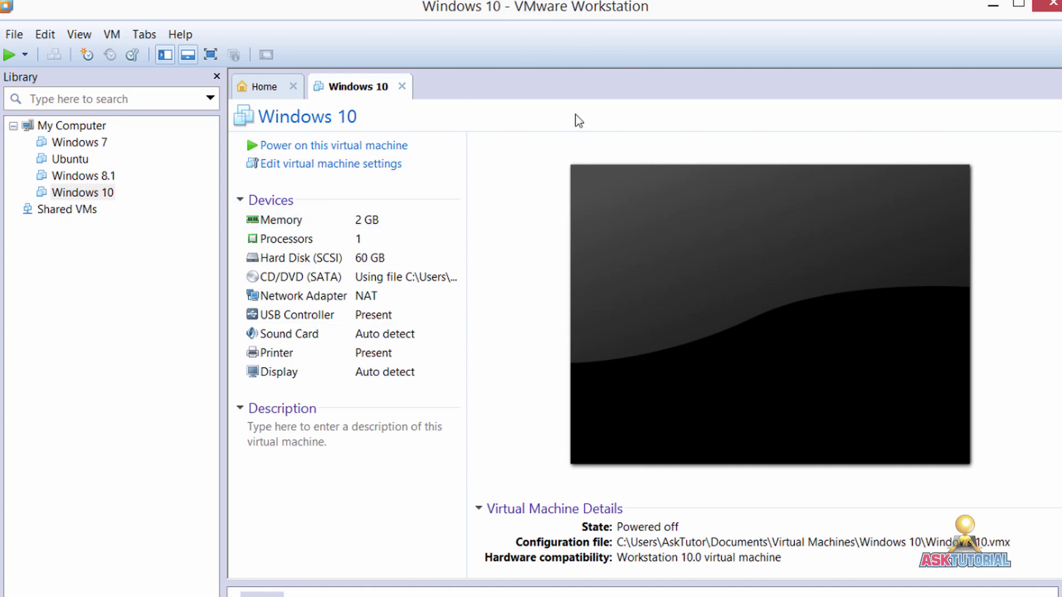
# Raise the Windows 10 virtual machine's memory to about 7 GB in its settings.
pyautogui.click(330, 170)
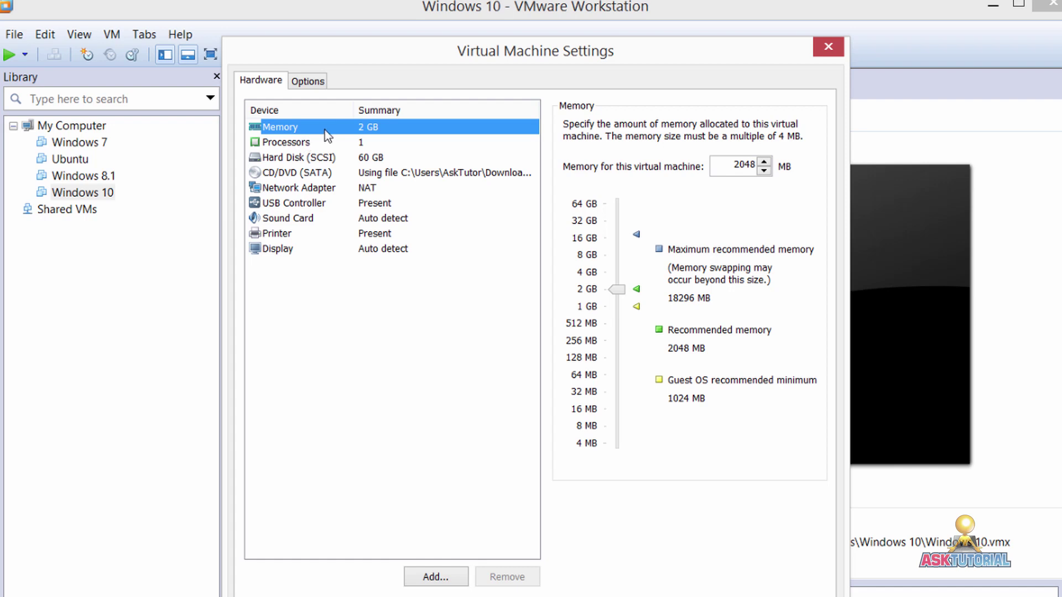
pyautogui.moveTo(617, 289); pyautogui.dragTo(619, 263)
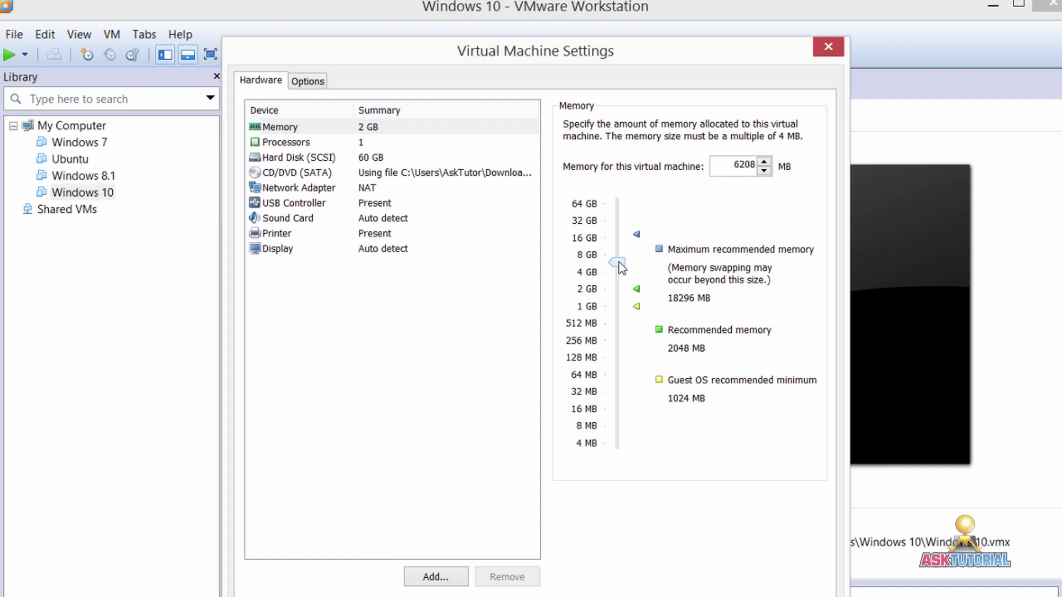
pyautogui.moveTo(618, 262); pyautogui.dragTo(617, 257)
# Set the virtual machine to 2 processors with 2 cores per processor and save the settings.
pyautogui.click(299, 144)
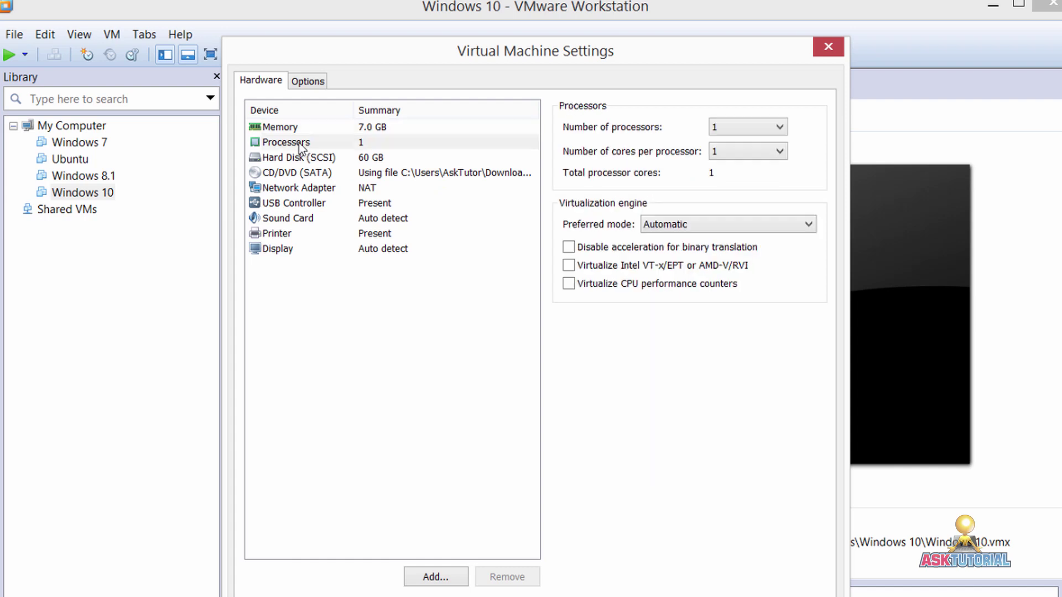
pyautogui.click(774, 127)
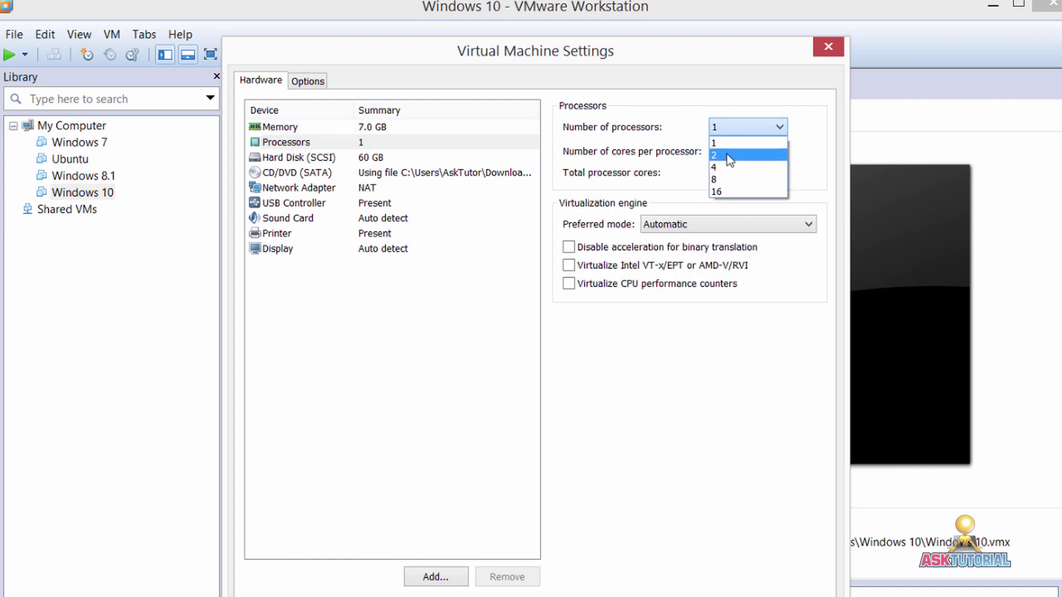
pyautogui.click(728, 156)
pyautogui.click(750, 154)
pyautogui.click(732, 178)
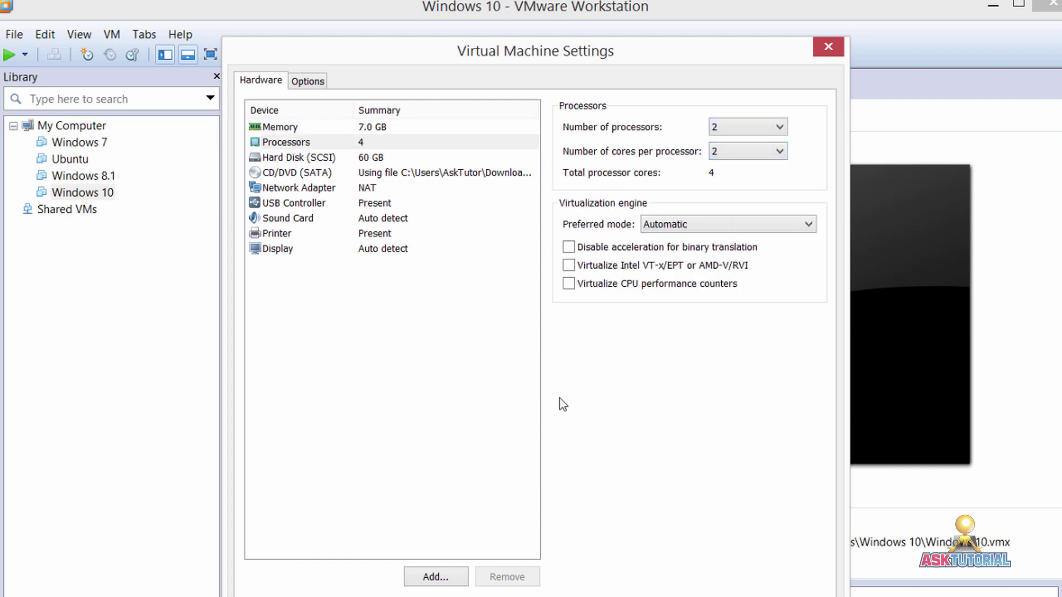
pyautogui.click(617, 577)
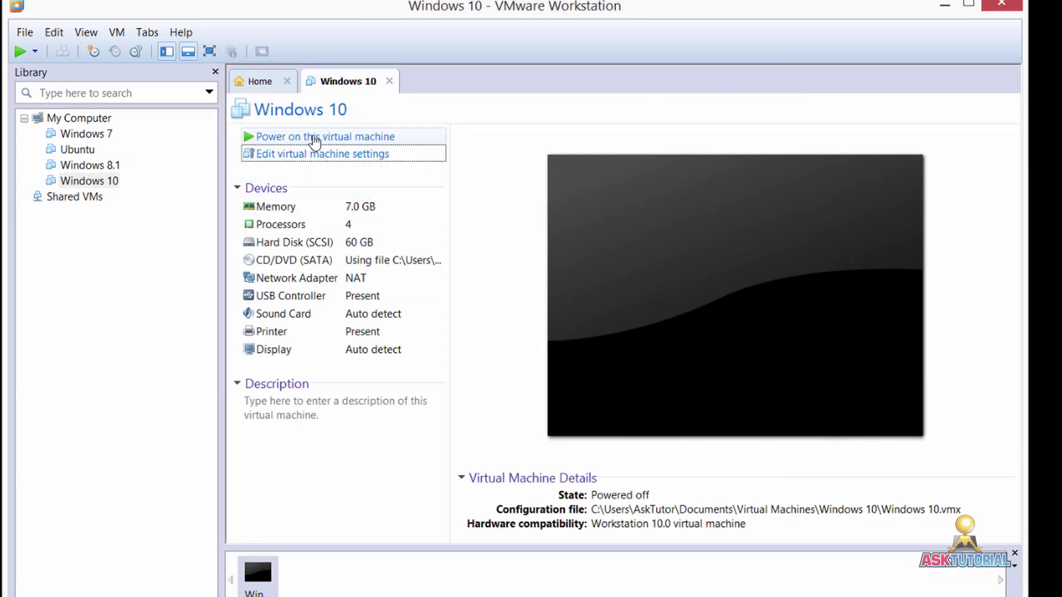
# Power on the virtual machine and start a custom Windows installation in English (United States) on Drive 0 Unallocated Space.
pyautogui.click(315, 139)
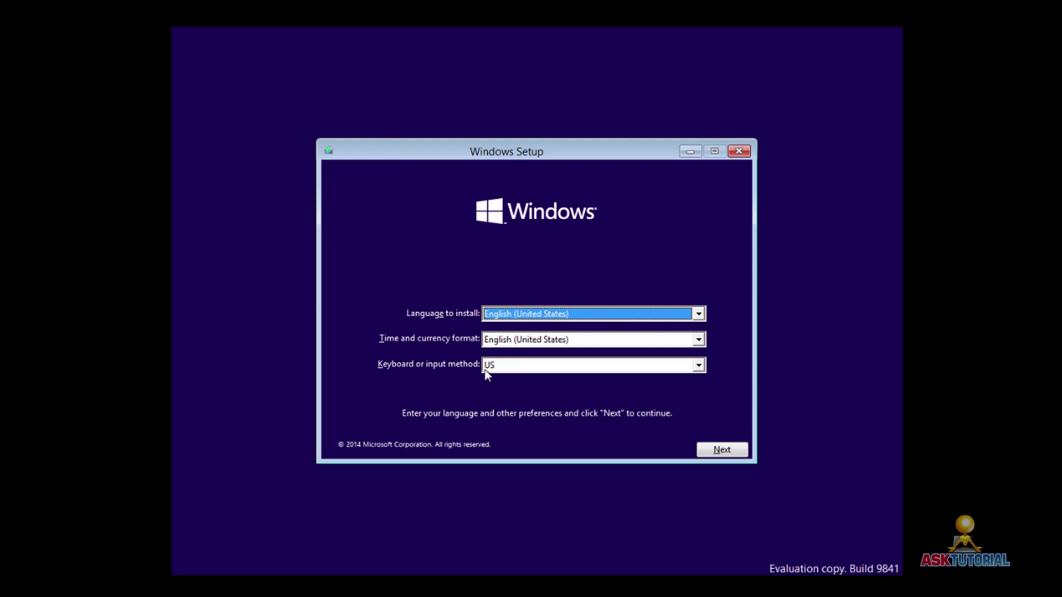
pyautogui.click(721, 454)
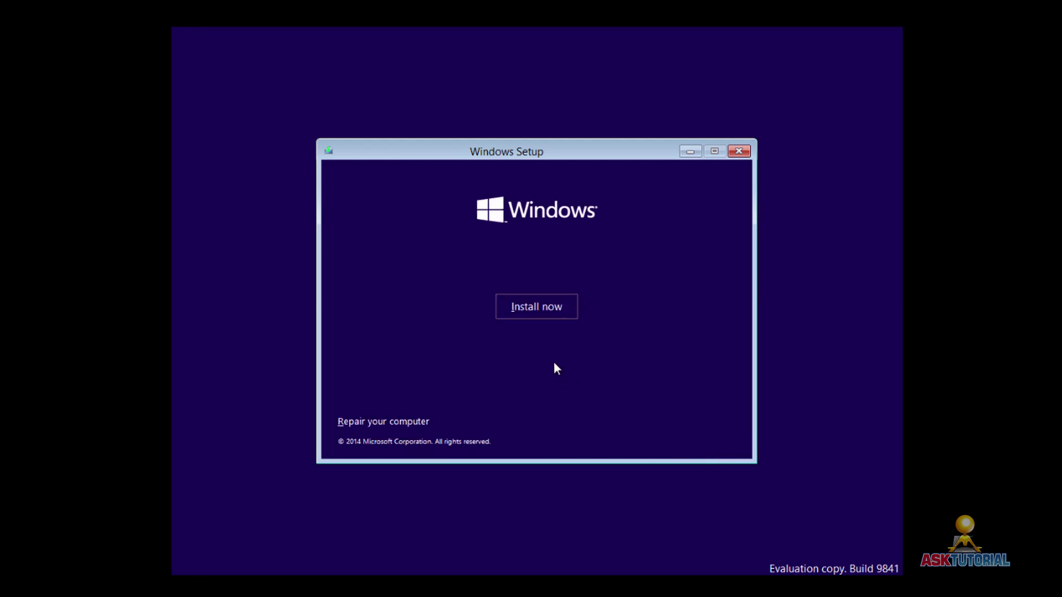
pyautogui.click(533, 307)
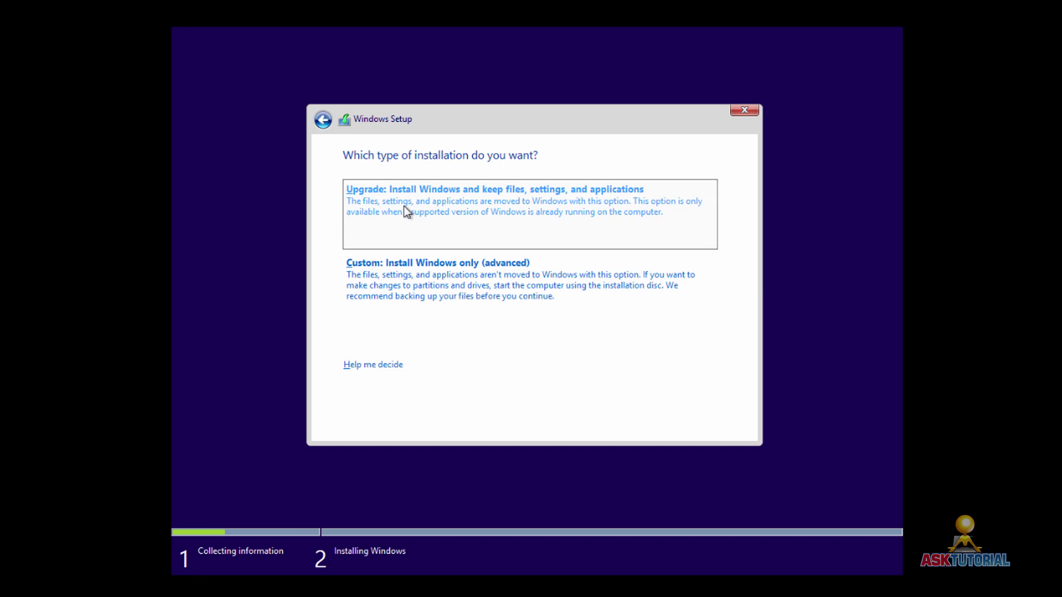
pyautogui.click(410, 282)
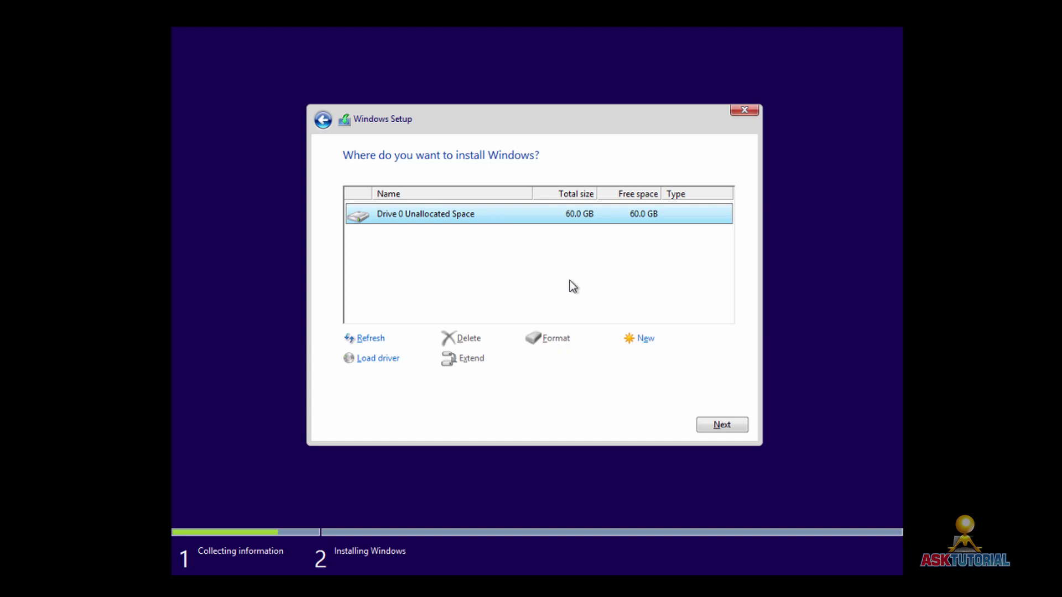
pyautogui.click(712, 426)
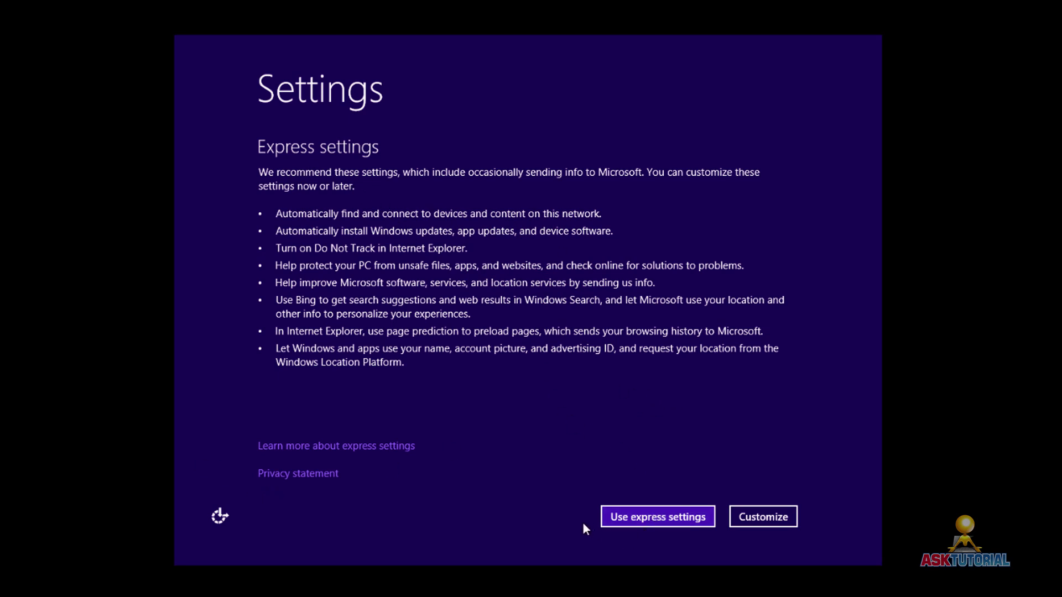
# Use express settings and sign in with the Microsoft account's e-mail and password, skipping the security code verification.
pyautogui.click(646, 516)
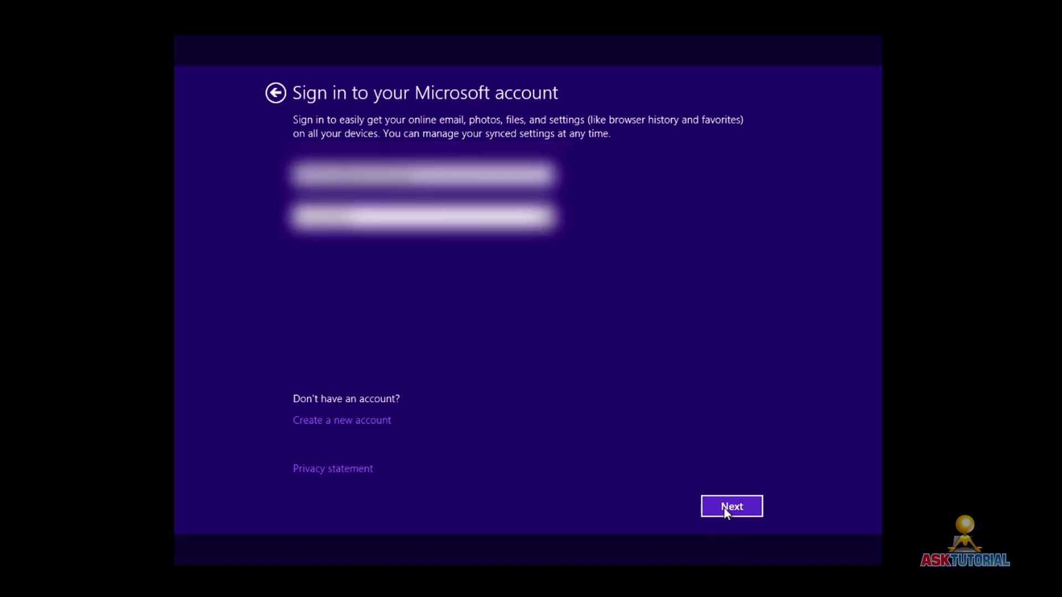
pyautogui.click(724, 508)
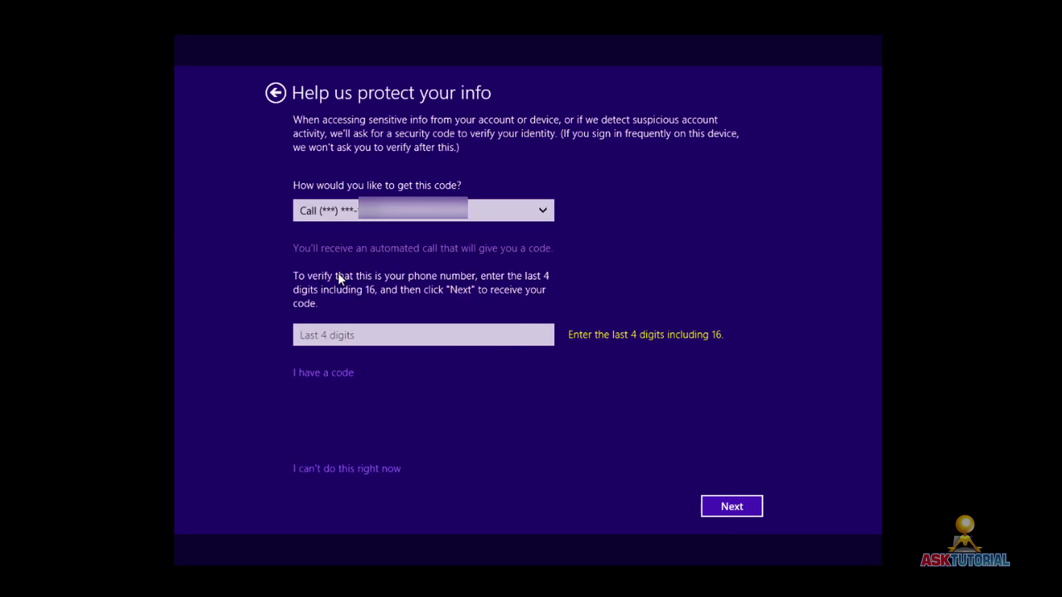
pyautogui.click(347, 334)
pyautogui.click(374, 471)
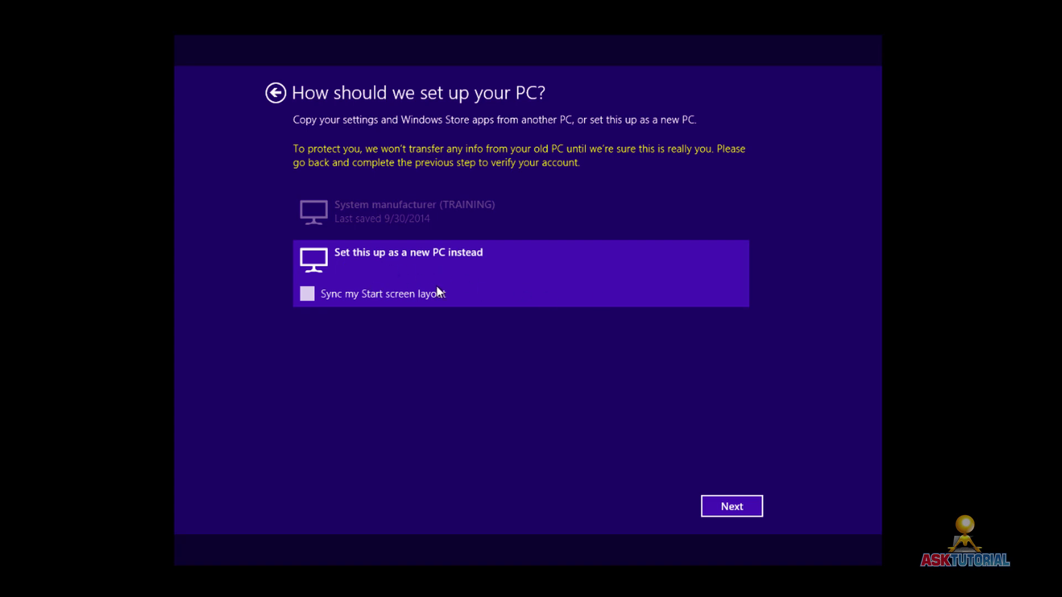
# Set the machine up as a new PC and keep the default OneDrive settings.
pyautogui.click(722, 511)
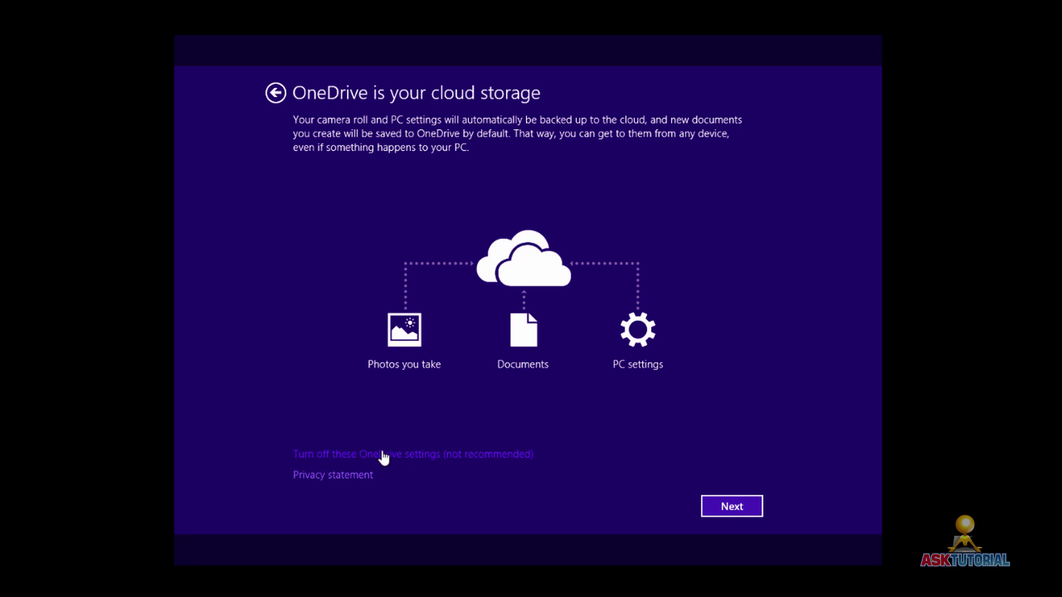
pyautogui.click(728, 506)
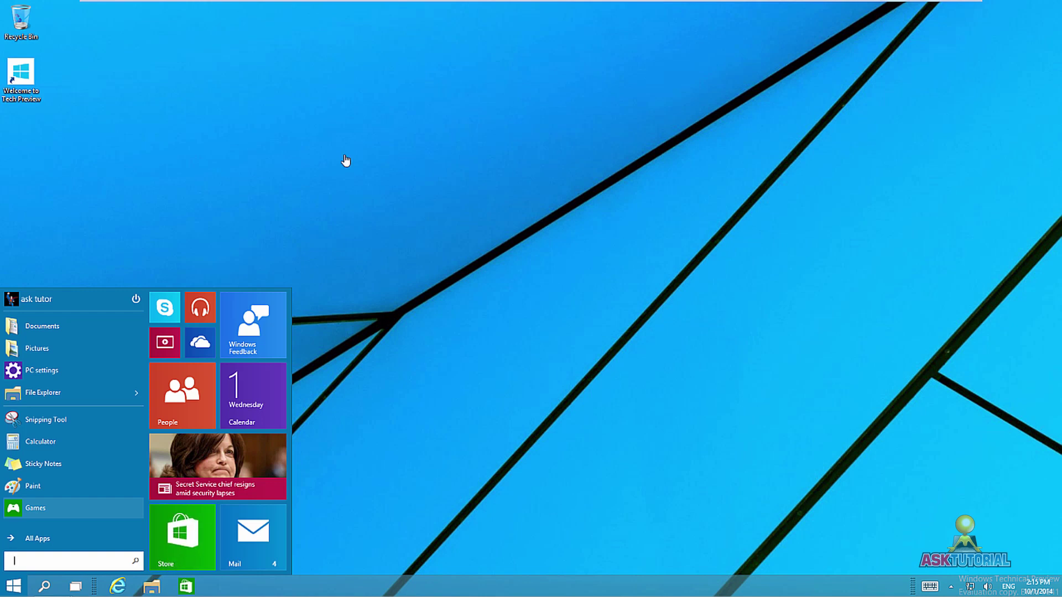
# Look up the VMware Tools installation command for the running Windows 10 virtual machine without starting it.
pyautogui.click(507, 220)
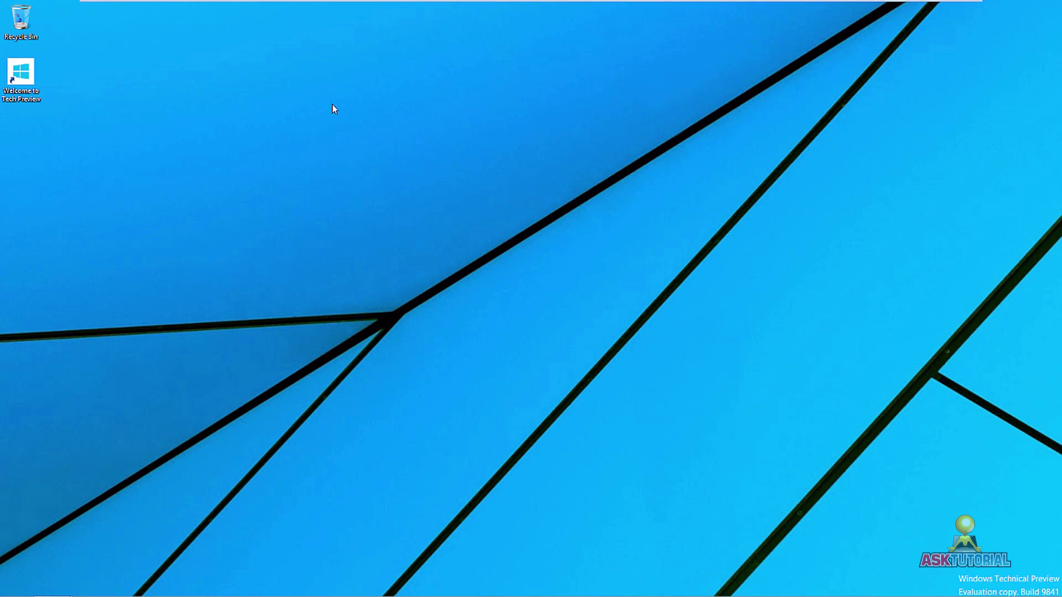
pyautogui.moveTo(346, 2)
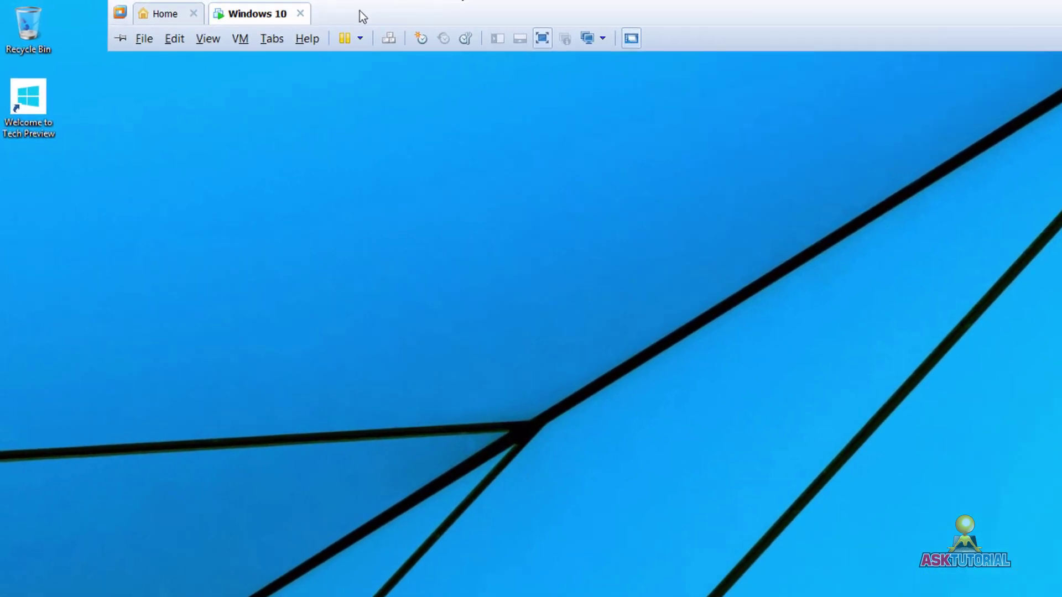
pyautogui.click(253, 41)
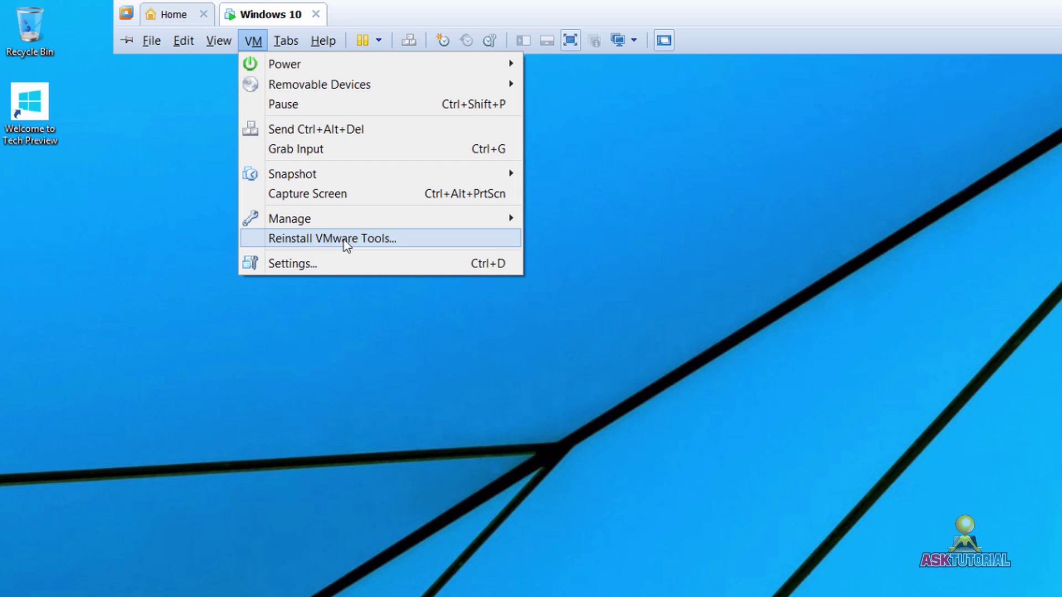
pyautogui.click(335, 339)
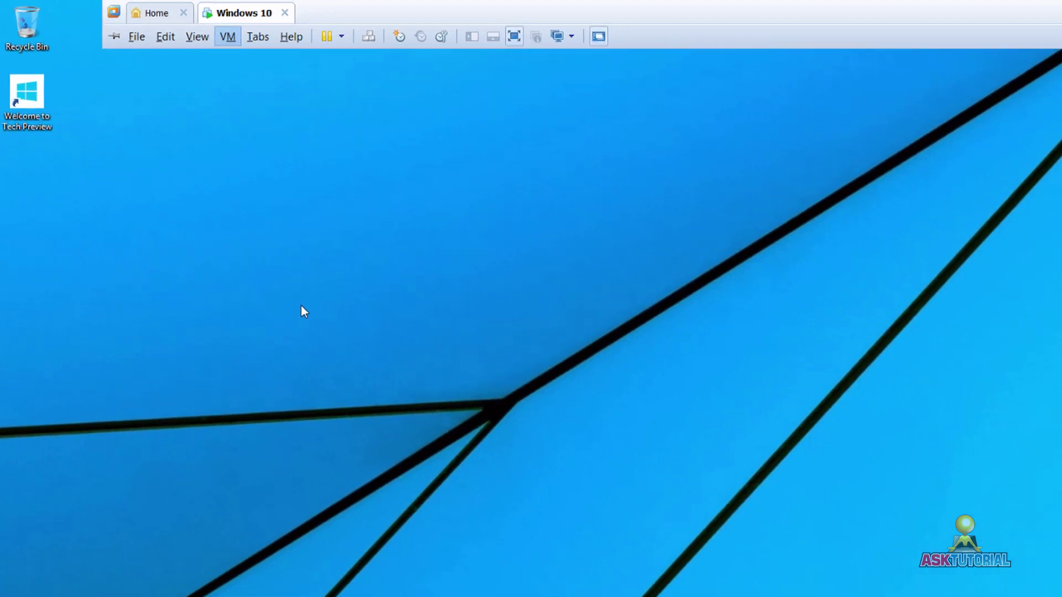
# Look in This PC for the VMware Tools DVD drive, close File Explorer and bring up the Start menu.
pyautogui.press('super')
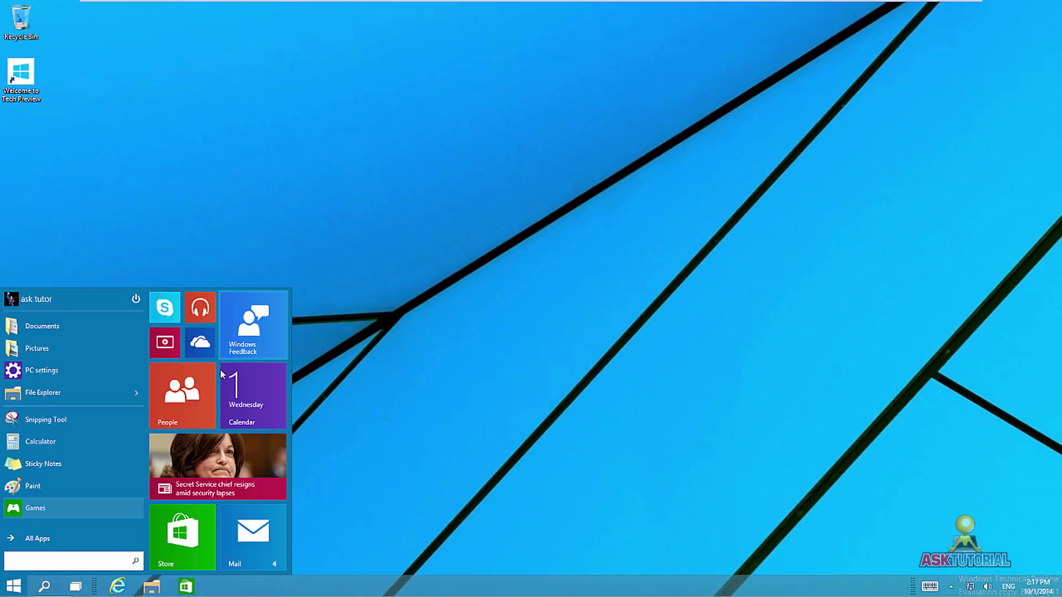
pyautogui.click(151, 586)
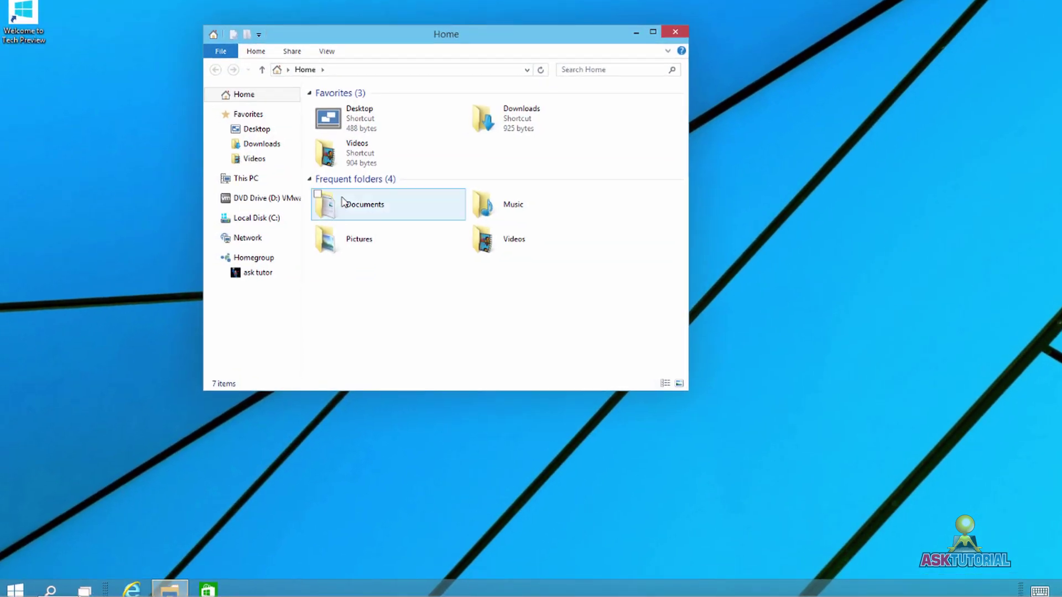
pyautogui.click(253, 182)
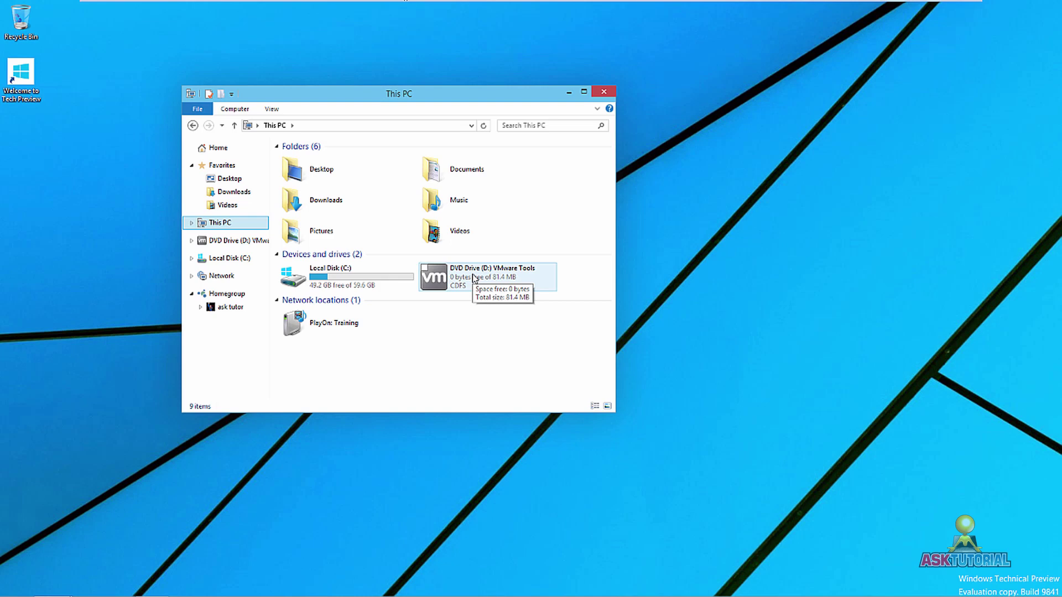
pyautogui.click(604, 91)
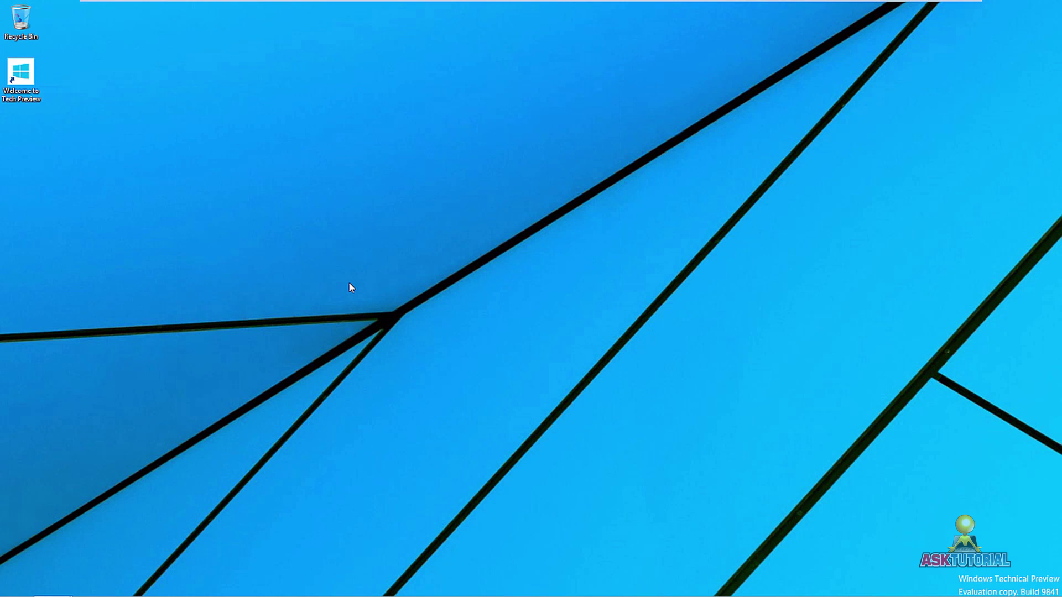
pyautogui.press('super')
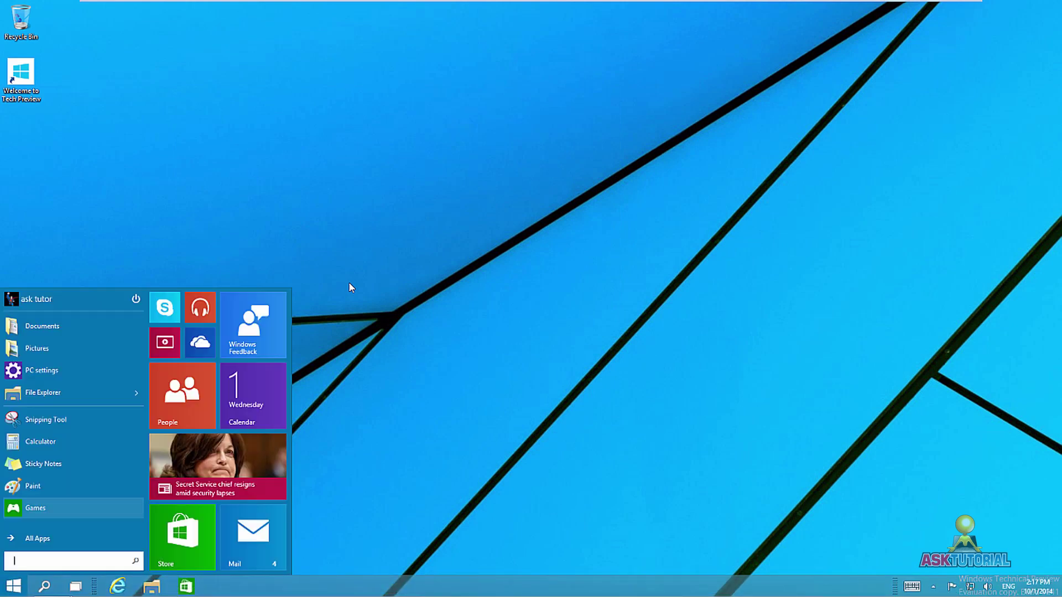